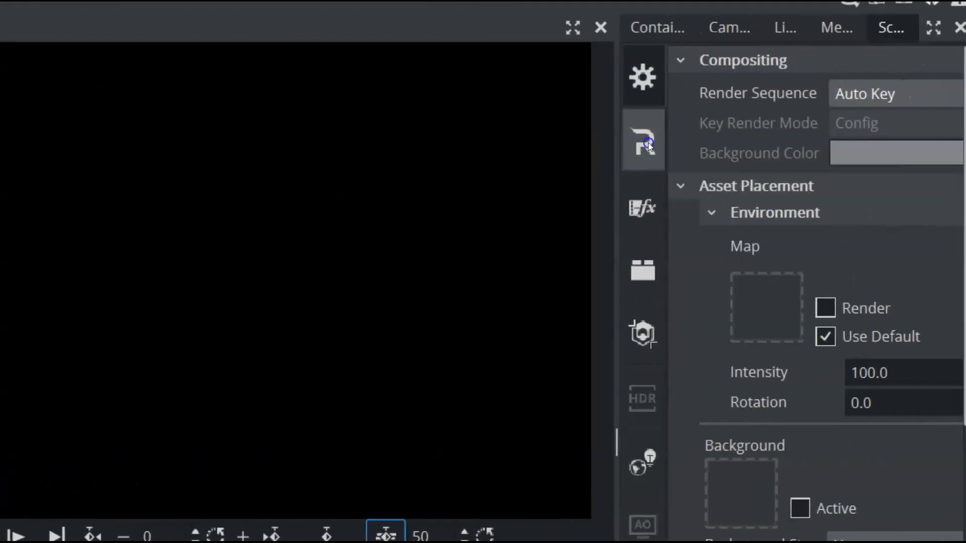
- Set the scene's render engine to Classic and show the layer manager with its Front, Main and Back layers
click(646, 143)
click(705, 88)
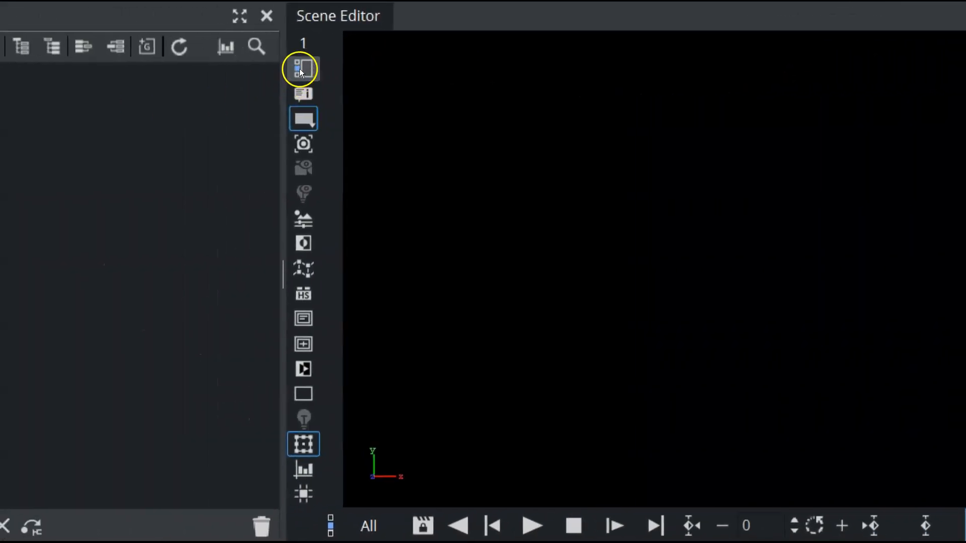
click(255, 71)
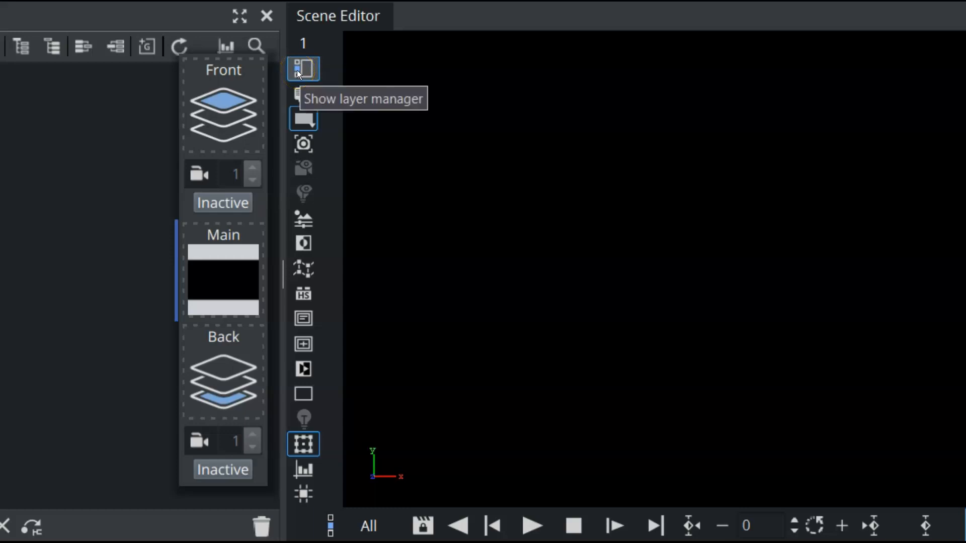
click(228, 96)
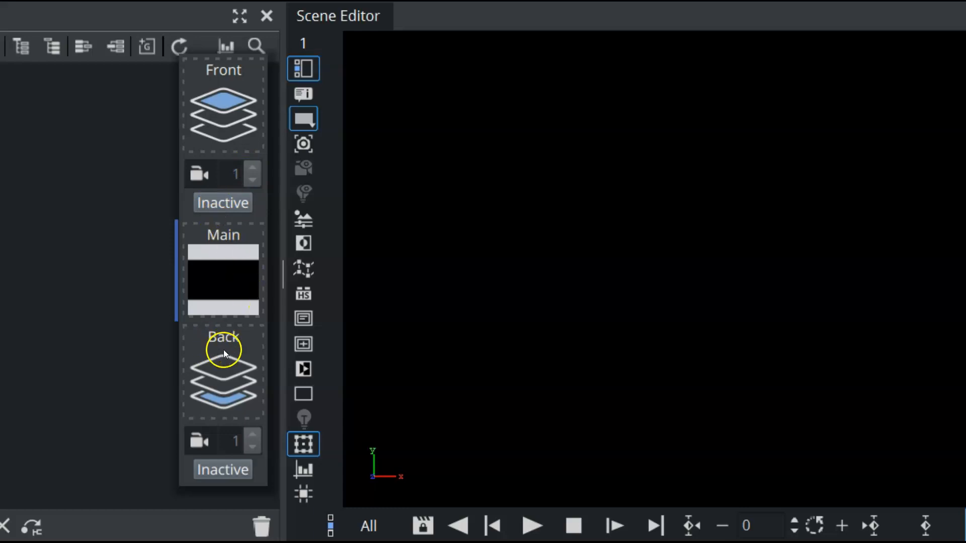
click(224, 276)
click(225, 293)
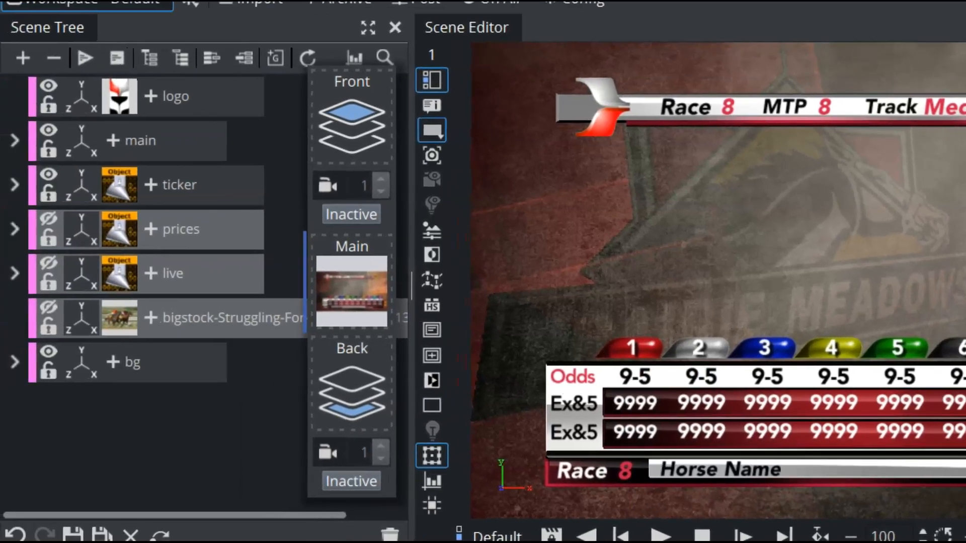
- In the scene tree, make the live container visible and hide the main and bg containers
click(47, 262)
click(48, 241)
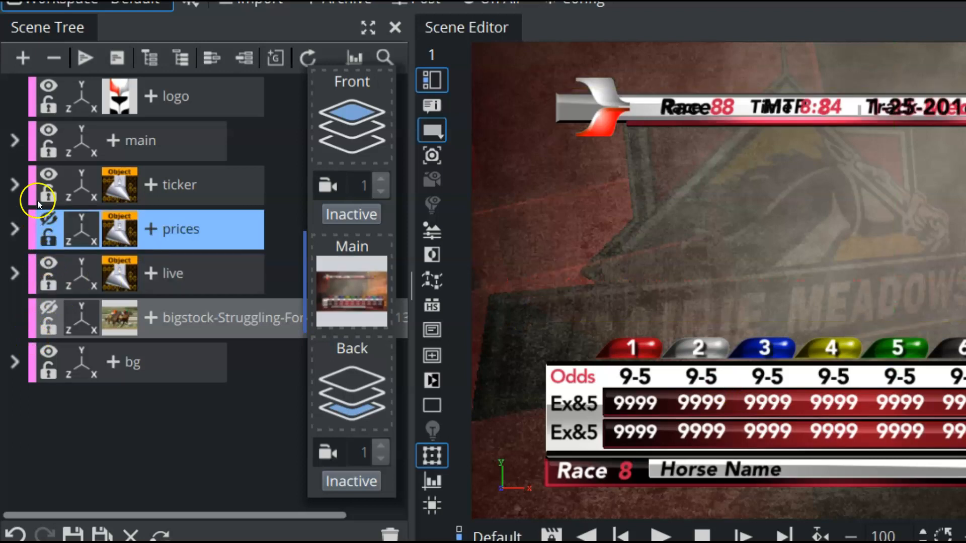
click(46, 129)
click(48, 352)
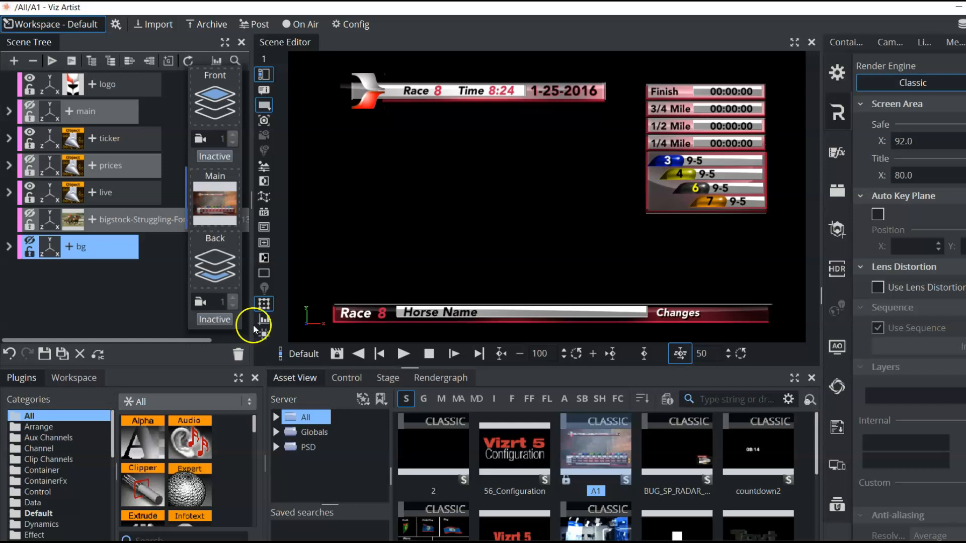
- Load the BG1 scene from the Globals Backgrounds folder into the Back layer
click(276, 432)
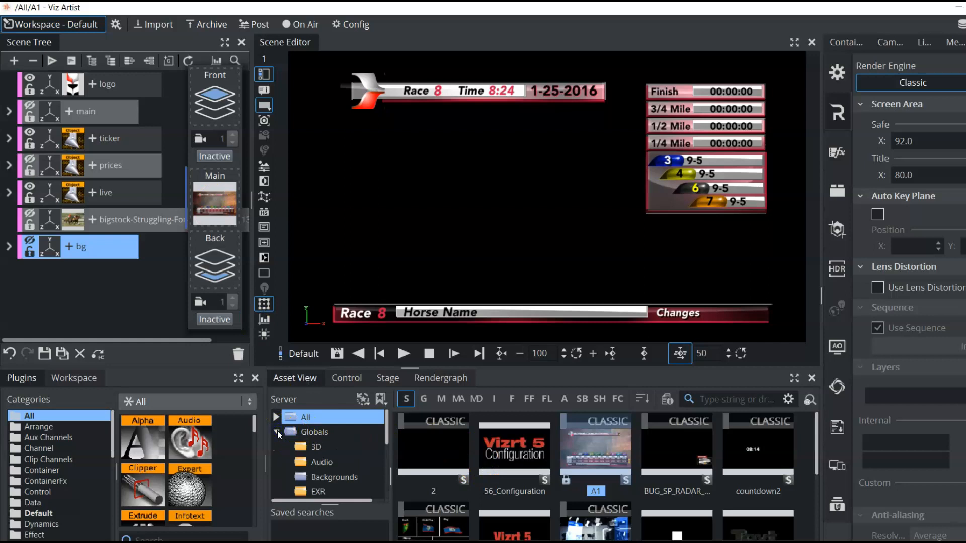
click(330, 477)
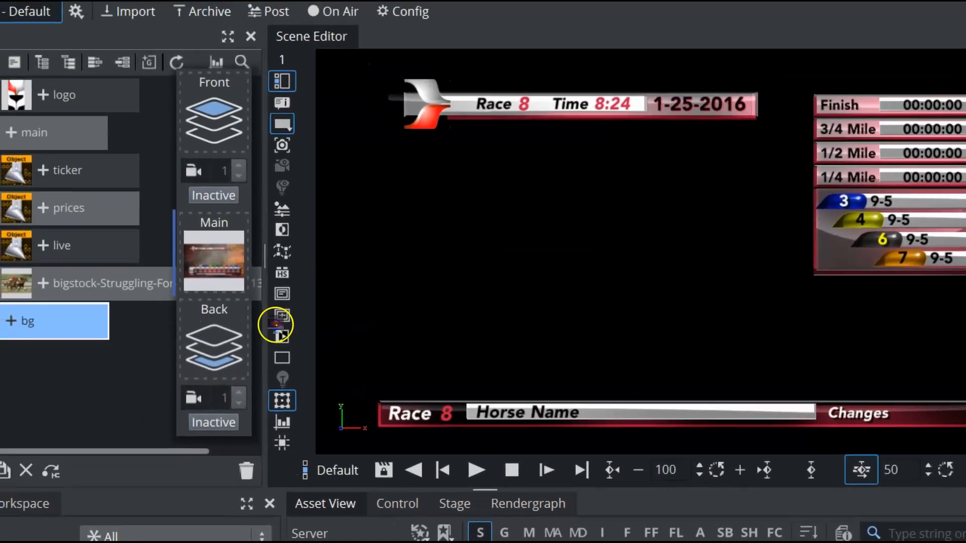
drag(276, 326, 212, 344)
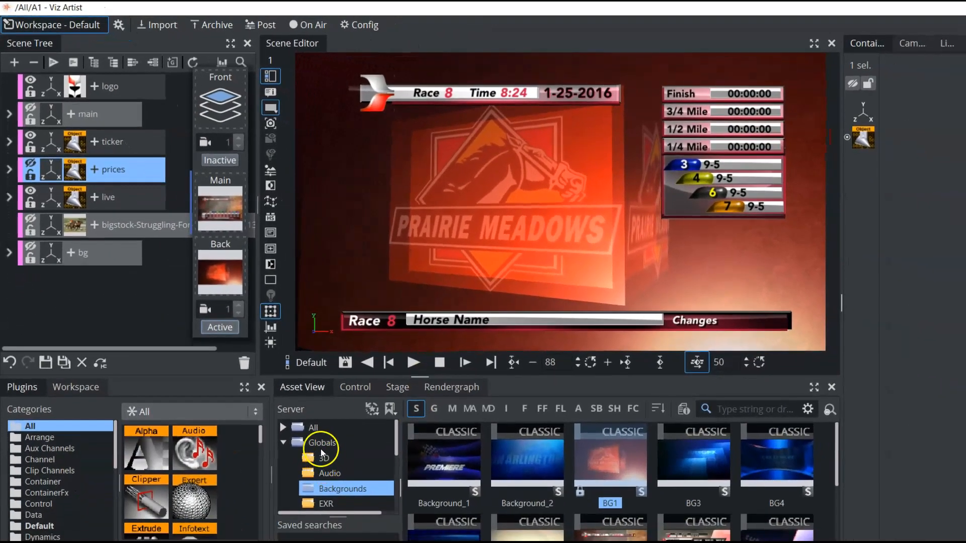
- Load the BUG_SP_RADAR_CR1 scene from the All folder into the Front layer
click(318, 429)
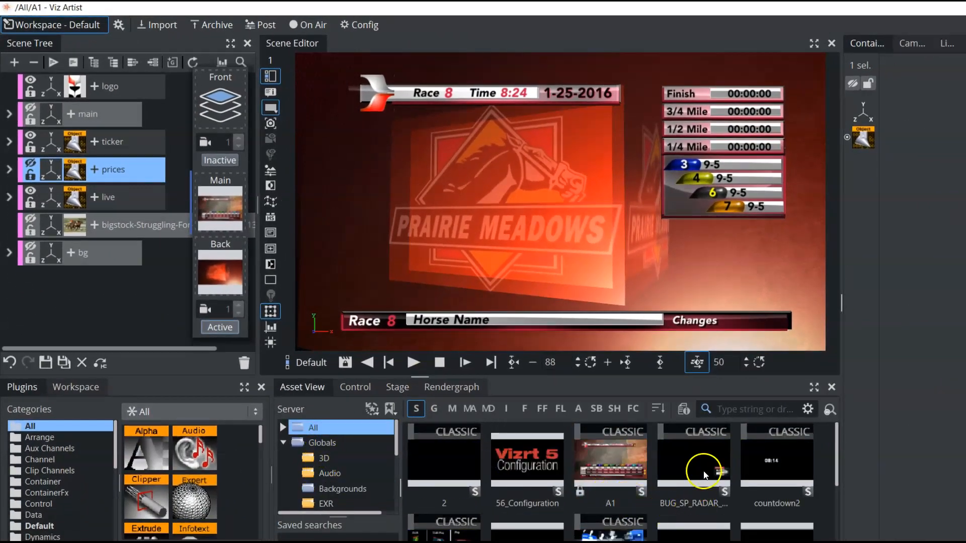
drag(704, 476, 218, 101)
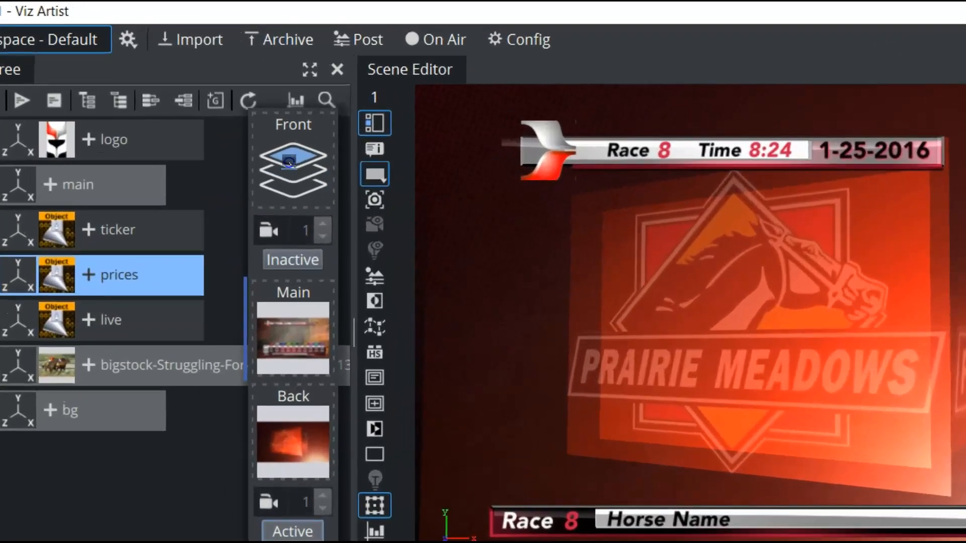
drag(289, 162, 289, 165)
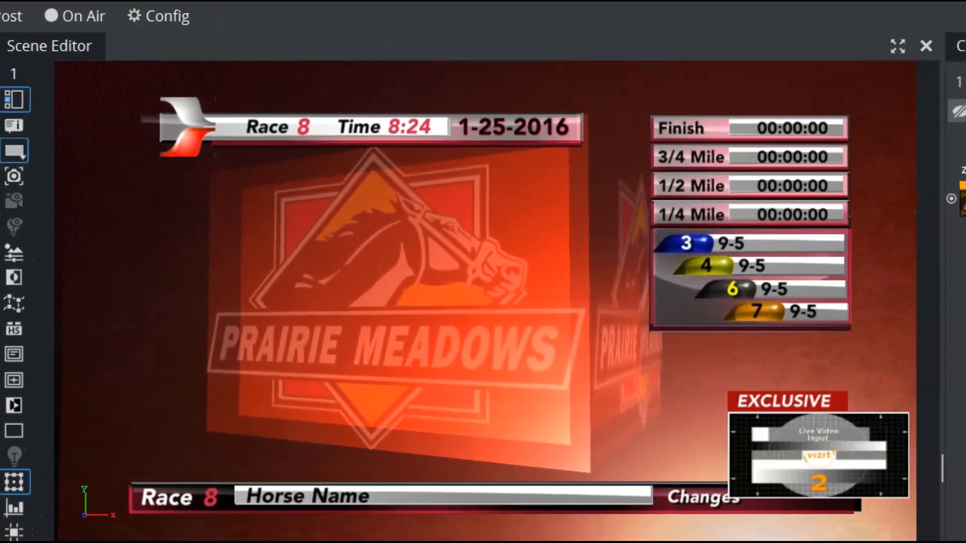
- Switch editing to the Front layer, ignoring scene A1's unsaved changes, and set its object container's X position to 159.0
click(810, 452)
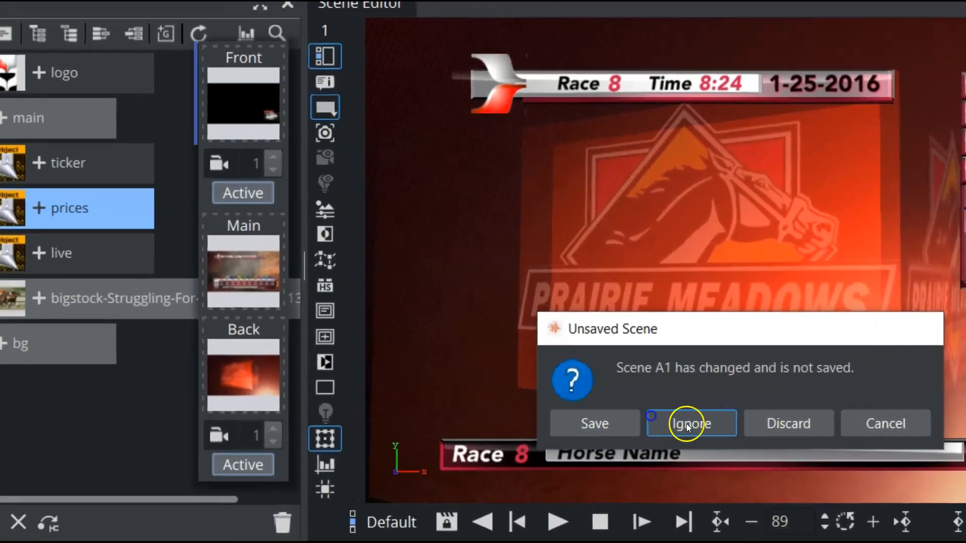
click(619, 404)
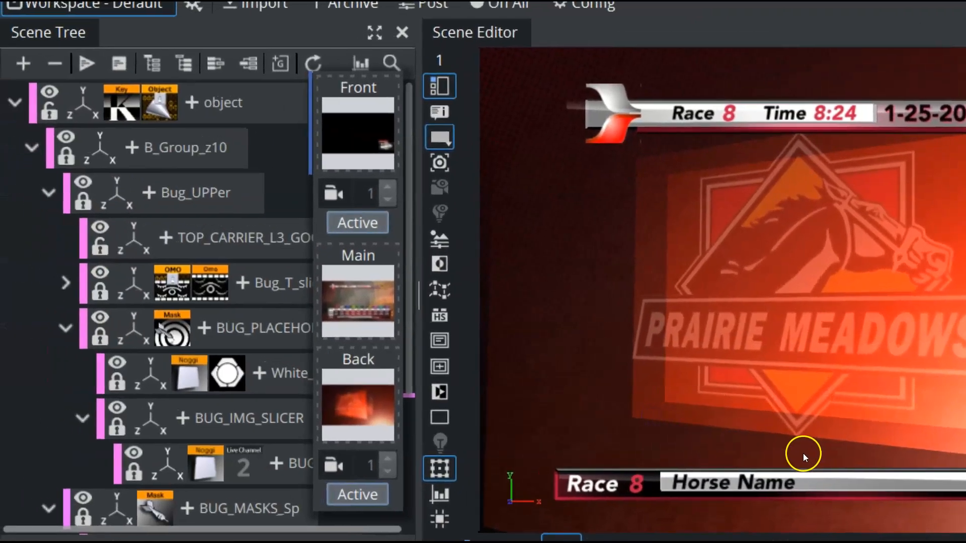
click(50, 90)
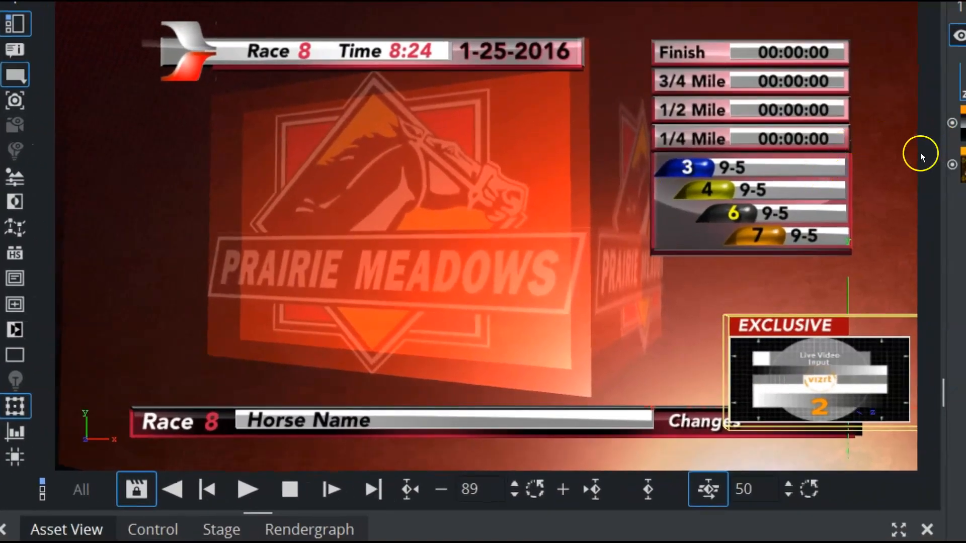
drag(965, 151, 954, 151)
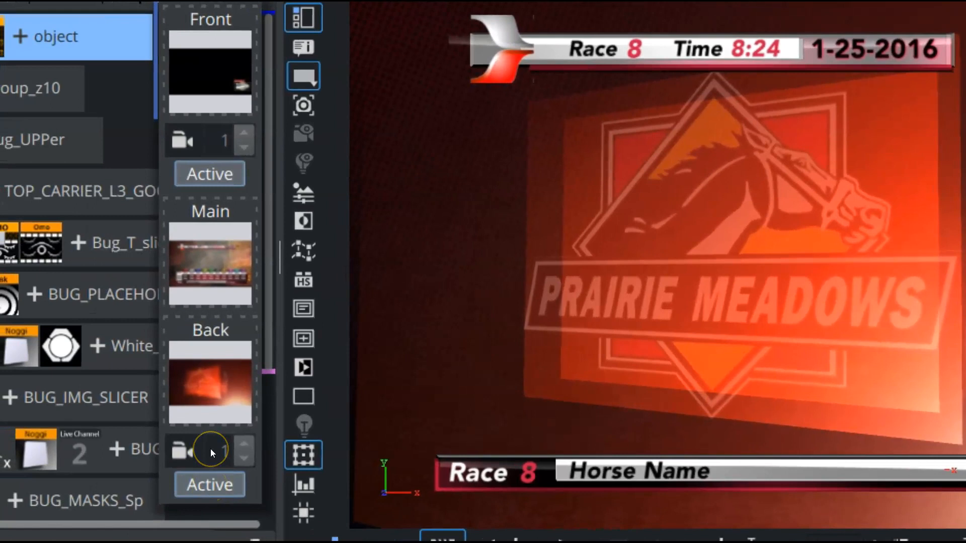
- Toggle the Back and Front layers inactive and active again to compare the composite
click(206, 485)
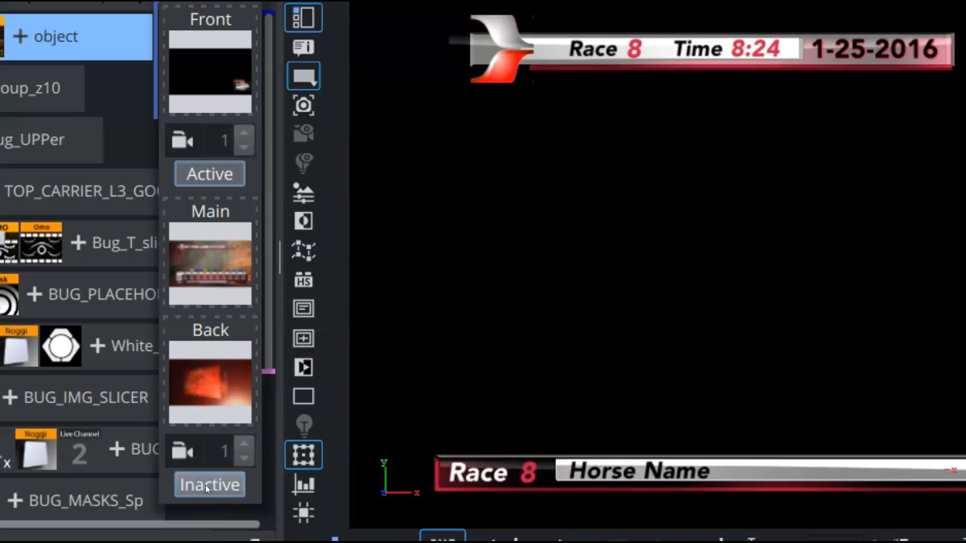
click(205, 485)
click(198, 477)
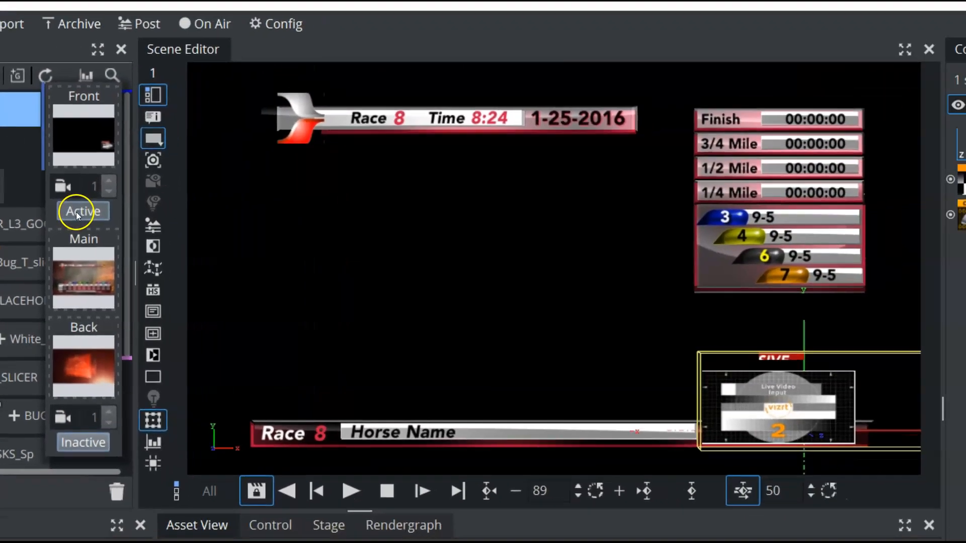
click(203, 166)
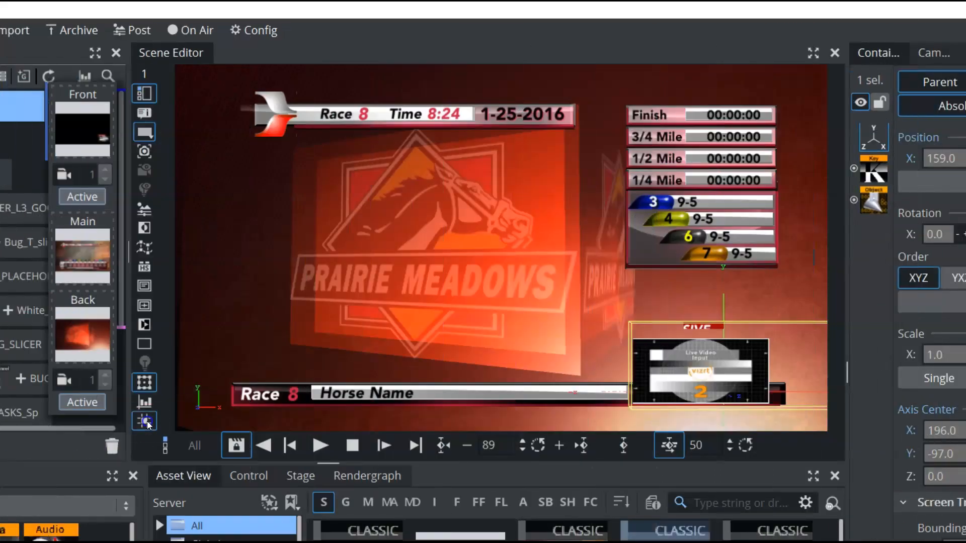
- Show the grid in the scene editor, set its size to 15.1 and close the grid options
click(140, 459)
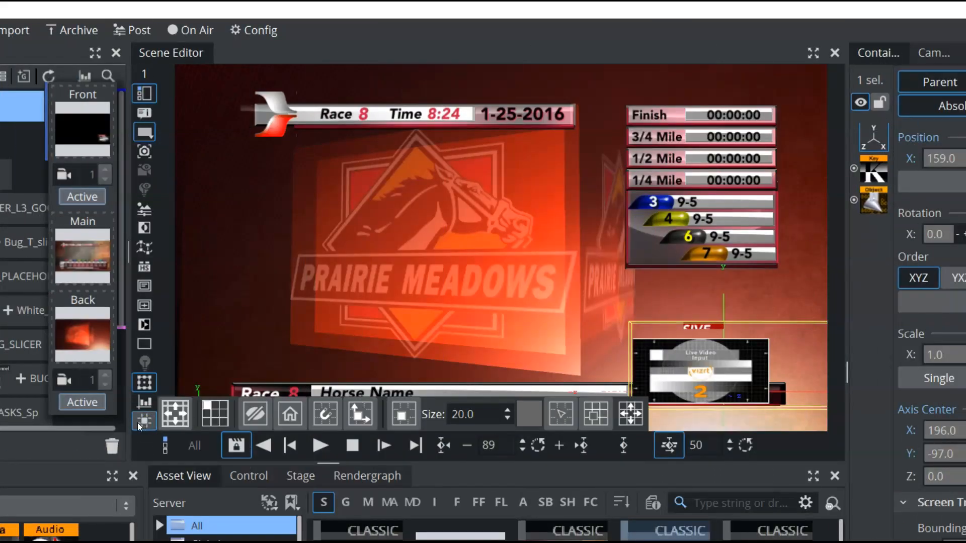
click(256, 418)
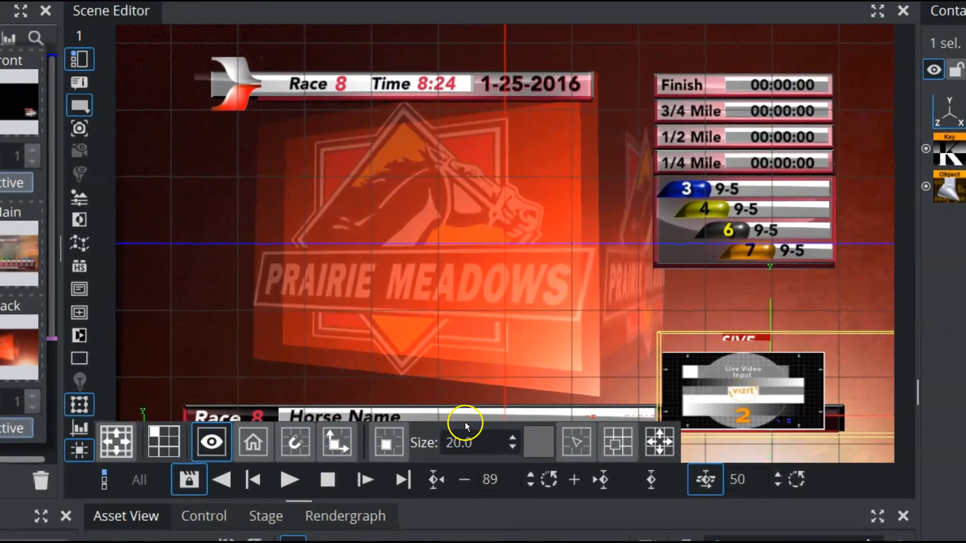
drag(501, 439, 435, 449)
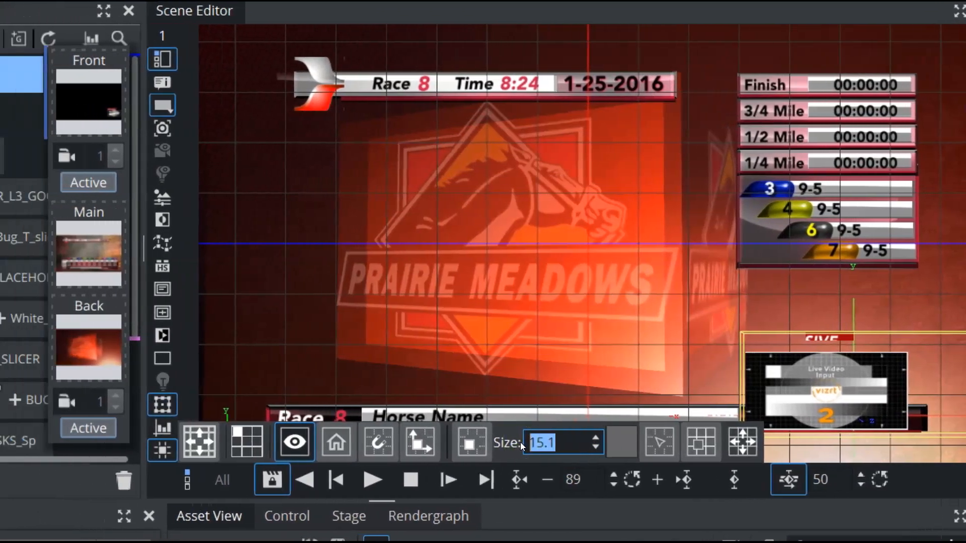
click(80, 450)
- Cancel the first removal of the Front layer's scene and unload the BG1 scene from the Back layer
drag(187, 99, 221, 478)
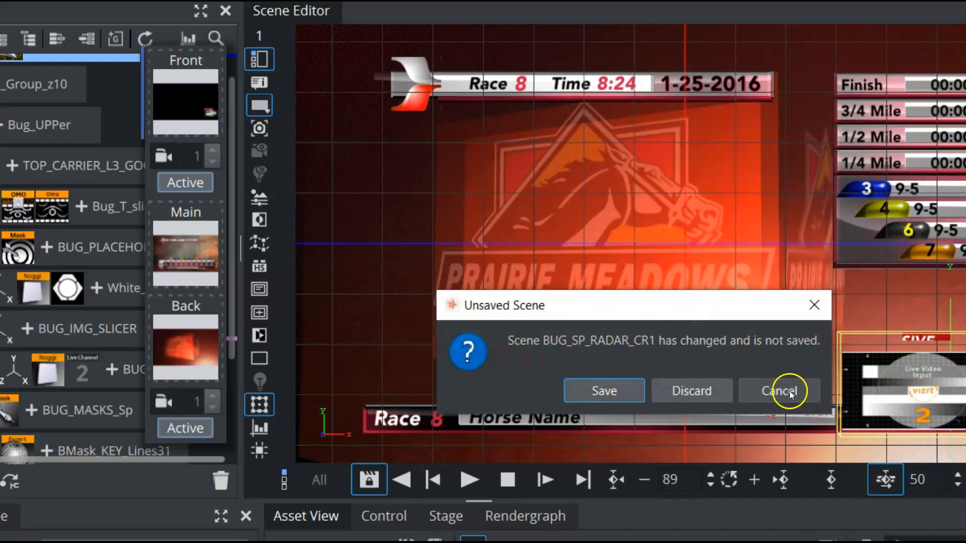
click(688, 392)
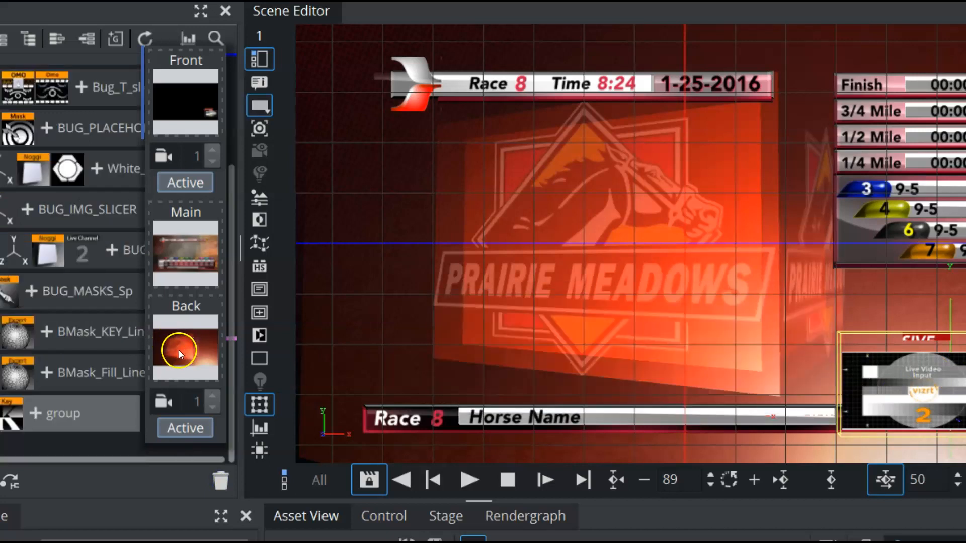
drag(177, 346, 198, 433)
drag(218, 476, 222, 477)
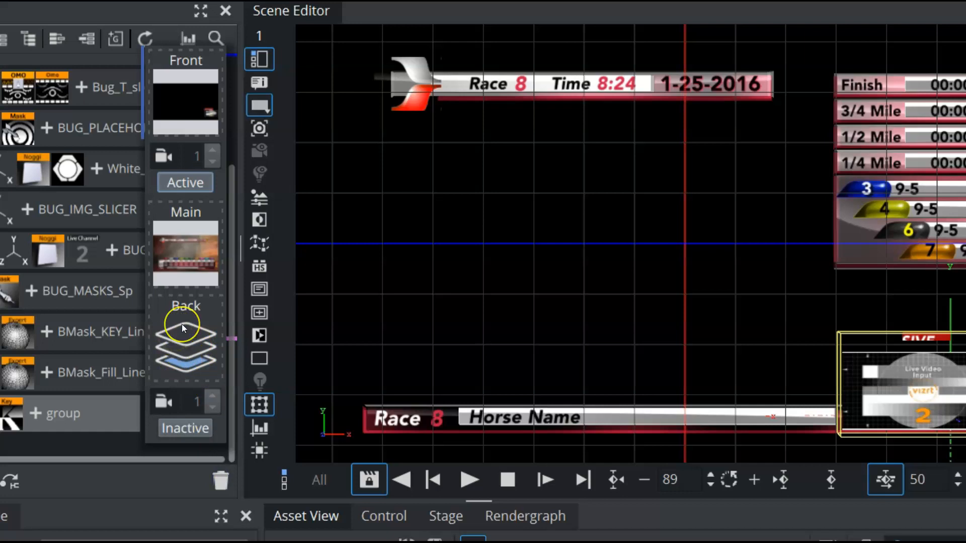
- Unload the BUG_SP_RADAR_CR1 scene from the Front layer, discarding its unsaved changes
click(199, 97)
drag(183, 97, 222, 249)
drag(218, 473, 218, 473)
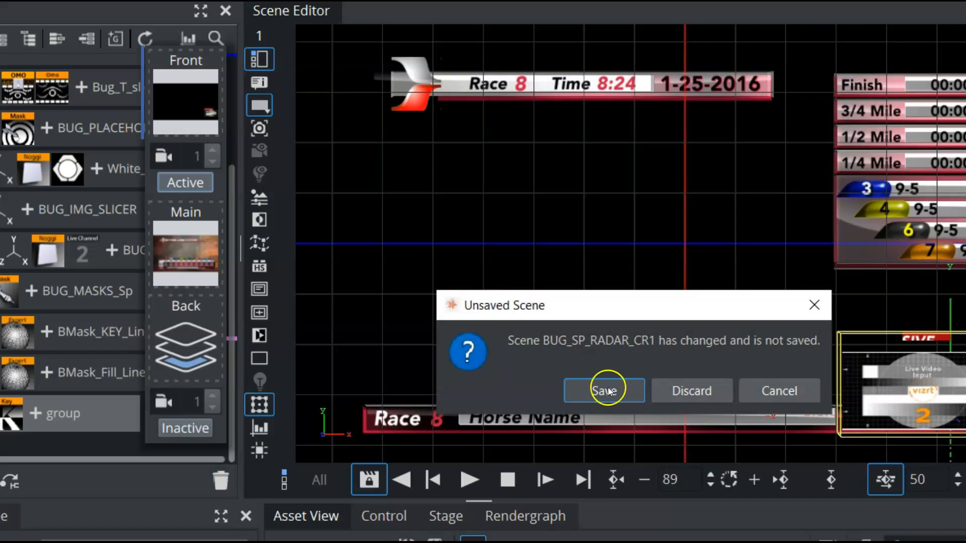
click(683, 386)
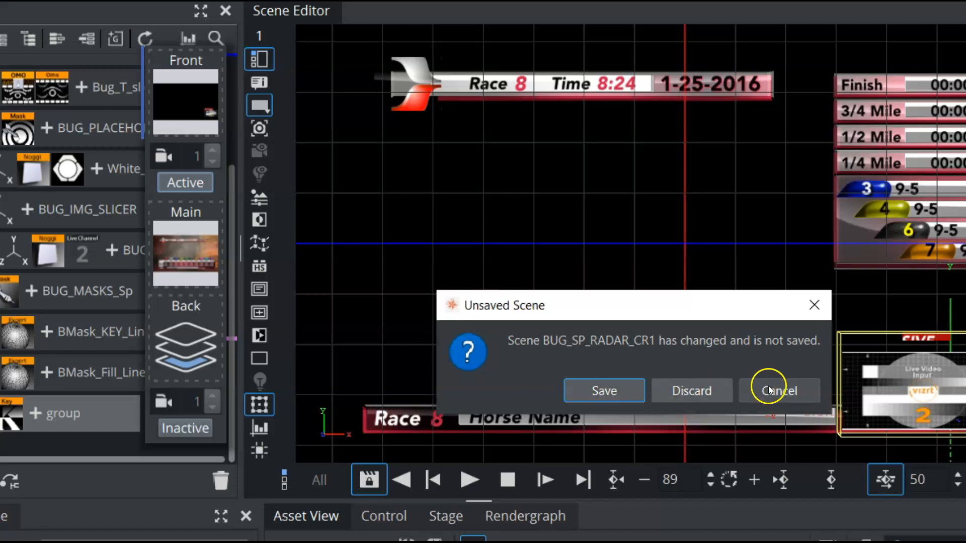
click(685, 391)
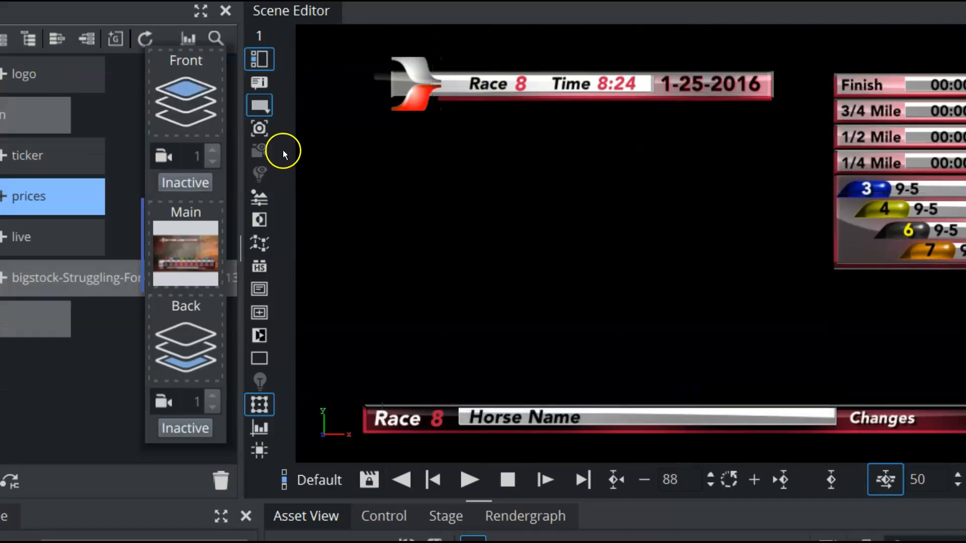